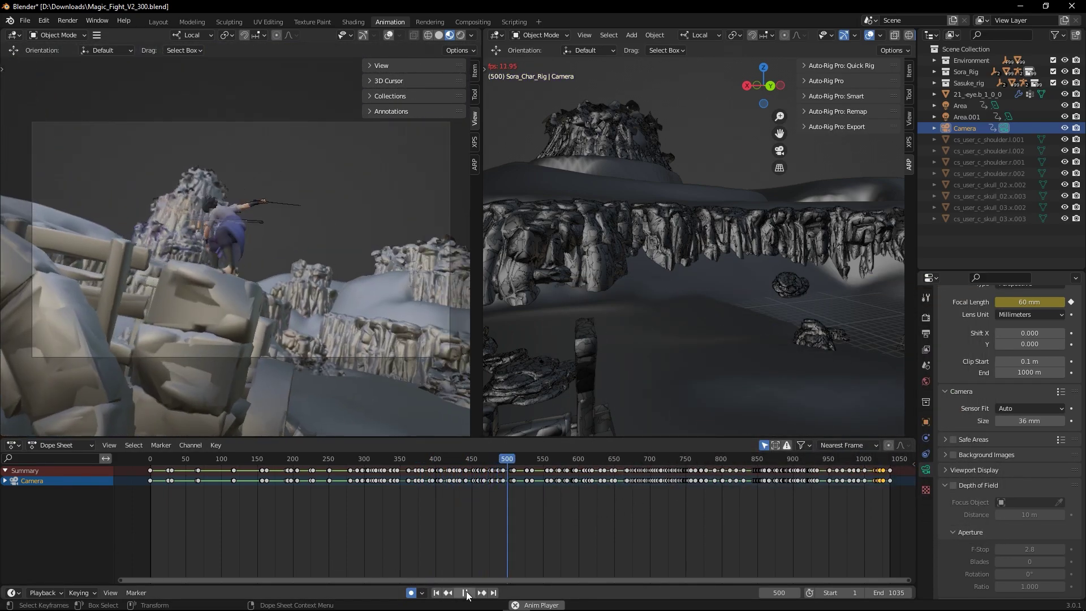
- Stop the playback, return the animation to frame 0 and start an FBX export for the selected camera
key(space)
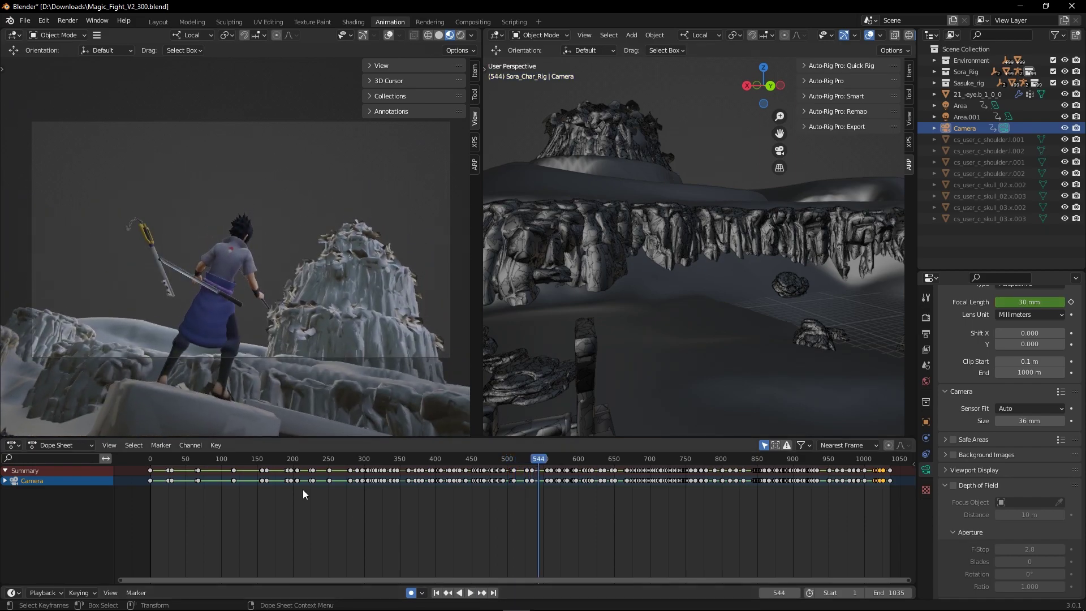
drag(181, 471, 150, 471)
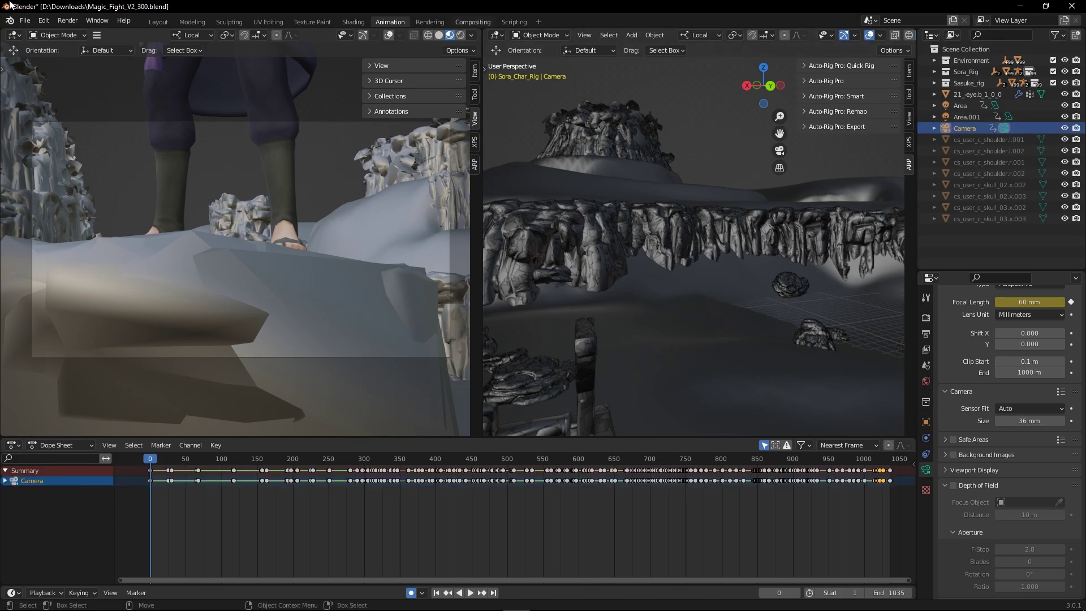
click(25, 26)
mouse_move(50, 179)
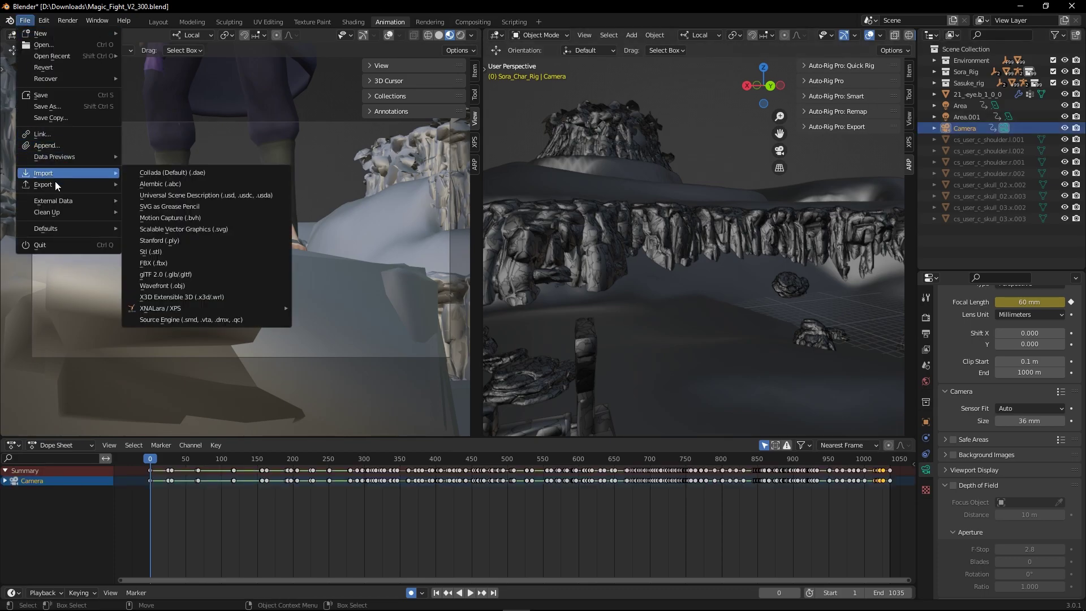
click(178, 276)
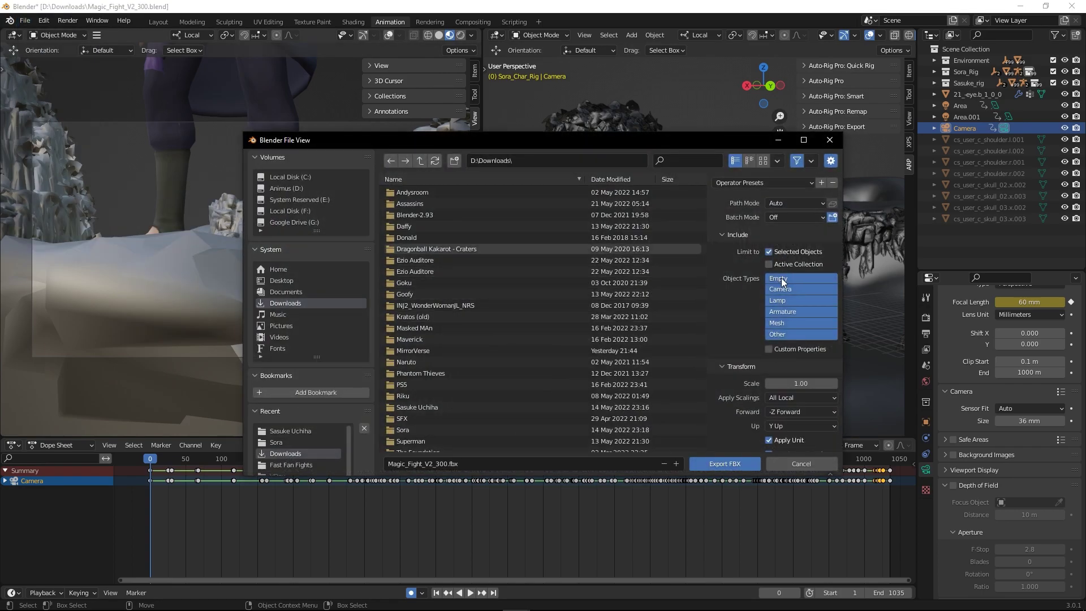
drag(681, 140, 647, 97)
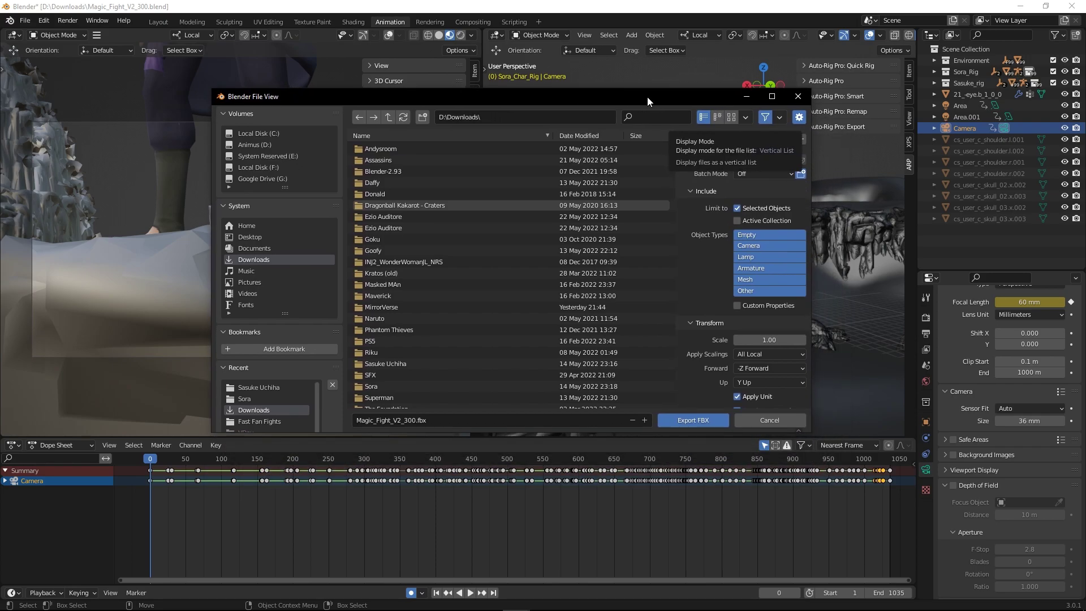
- Choose Empty, Camera, Lamp, Armature, Mesh and Other as the object types to include in the export
click(753, 246)
click(751, 233)
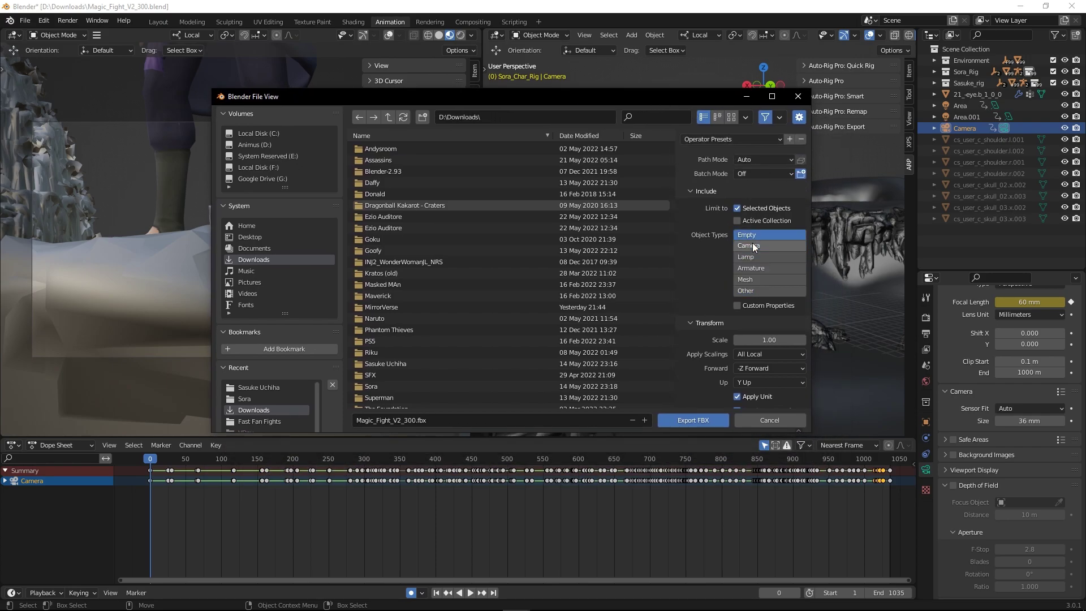
shift+click(752, 288)
shift+click(758, 244)
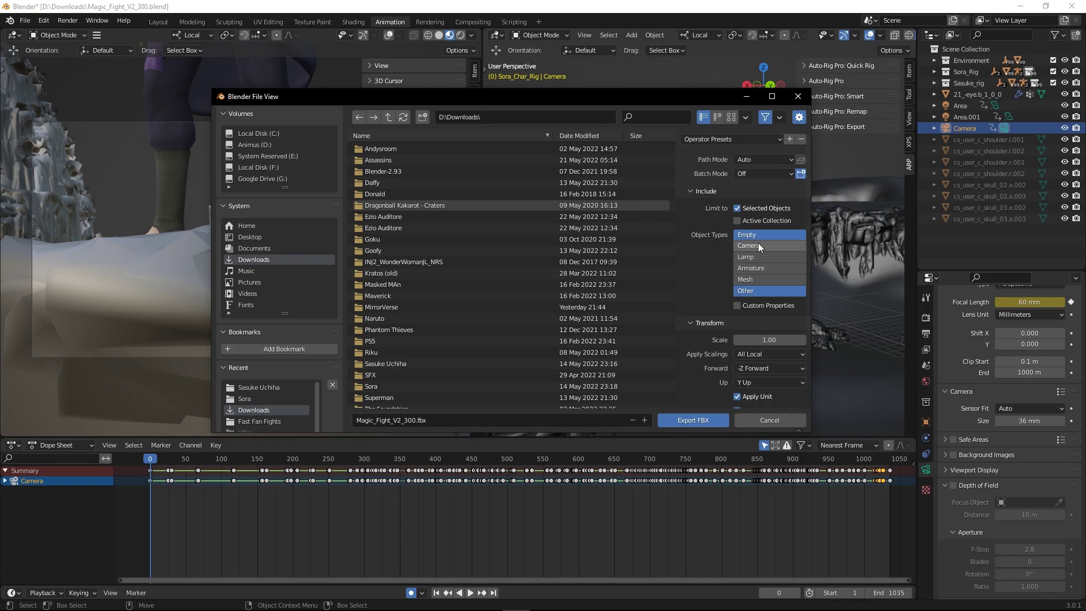
shift+click(758, 255)
shift+click(758, 267)
shift+click(756, 277)
- Export the camera as Magic_Fight_V2_300.fbx into the Sora folder in Downloads
scroll(753, 270, down, 3)
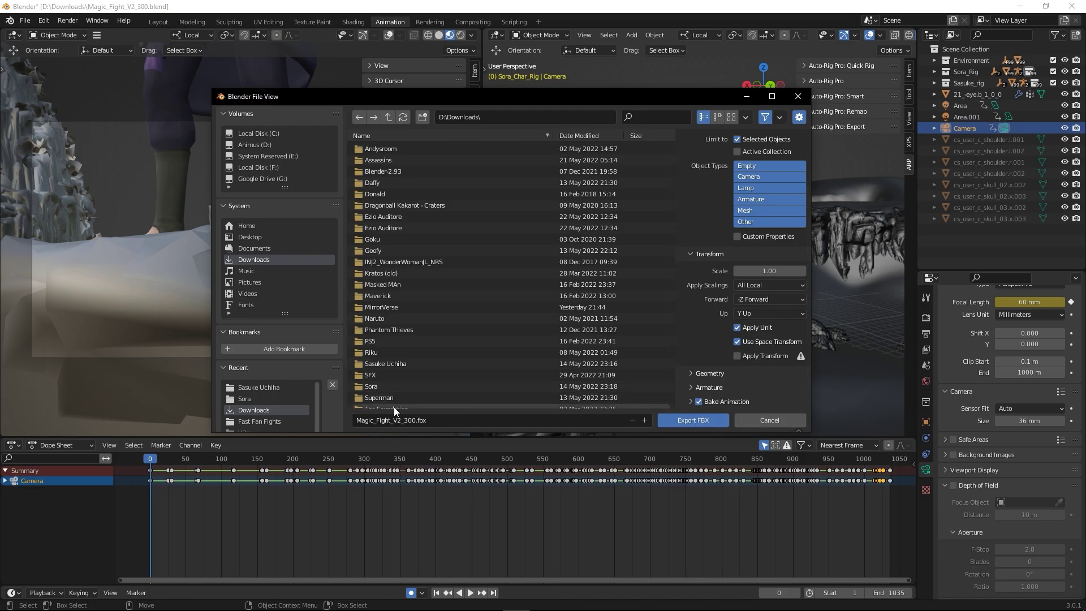
click(274, 398)
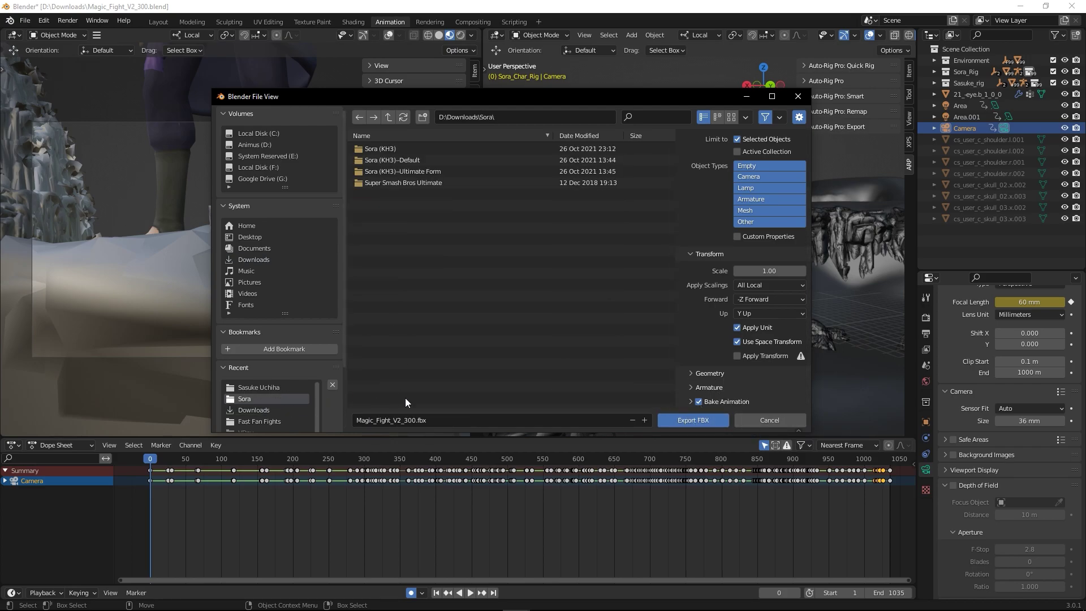
click(680, 425)
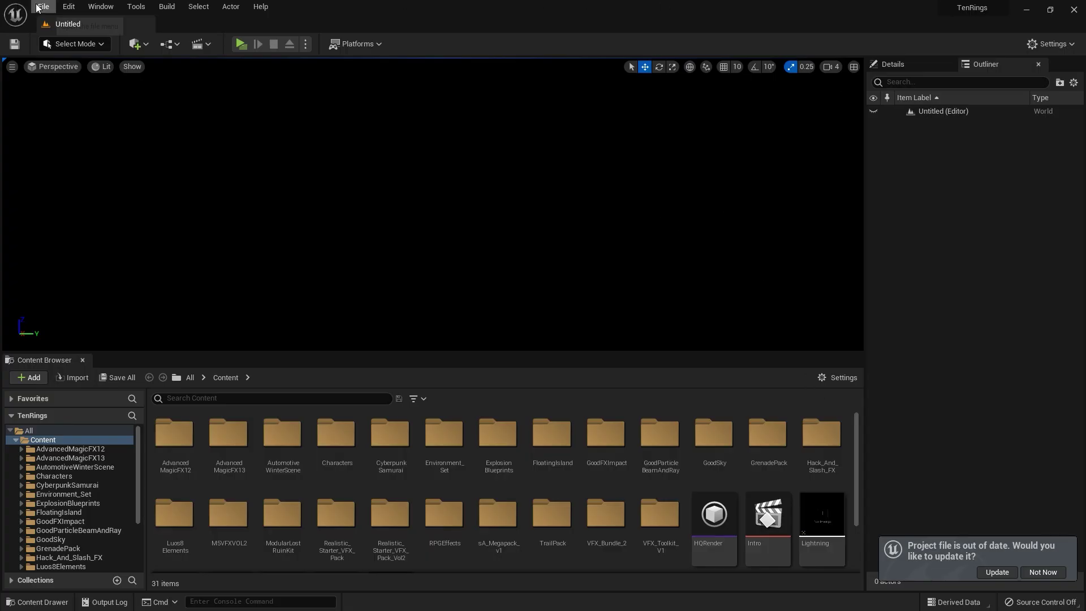
- Switch to Unreal Engine and open the MagicFight level from the ModularLostRuinKit Maps folder
click(44, 6)
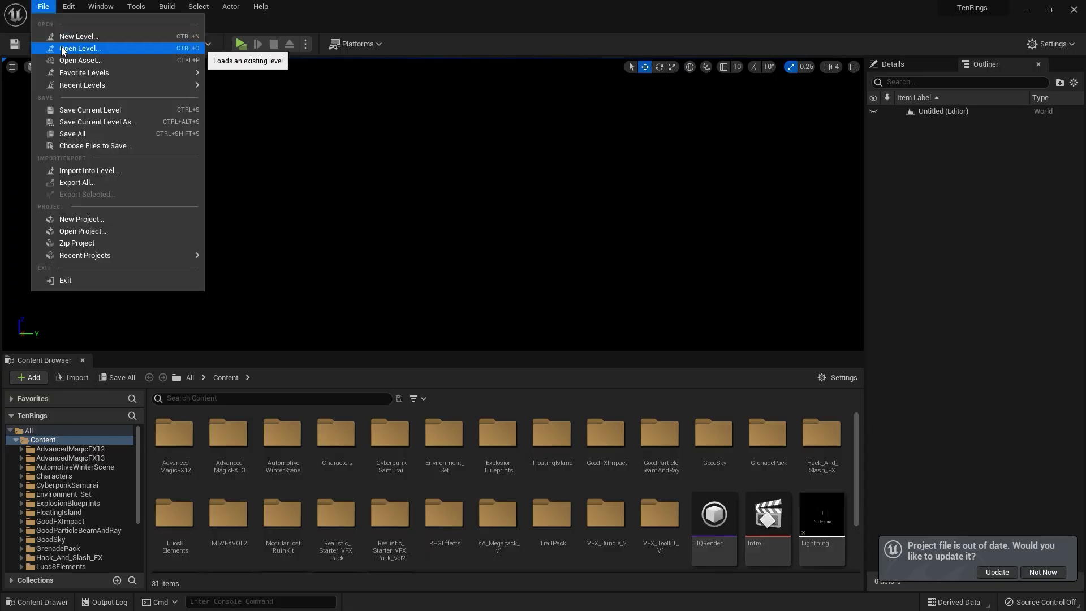
click(170, 49)
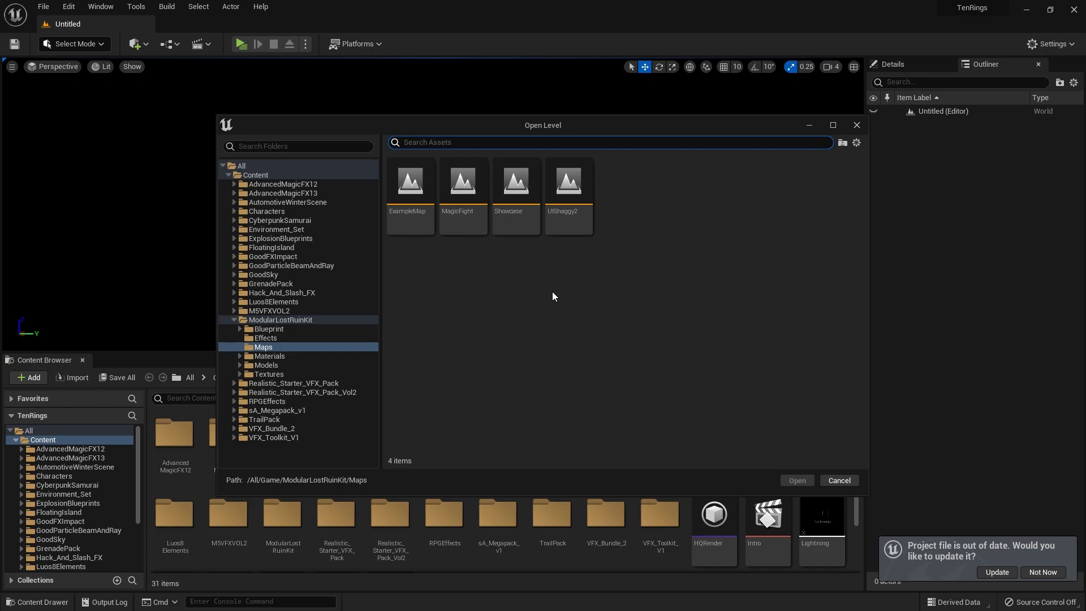
click(463, 189)
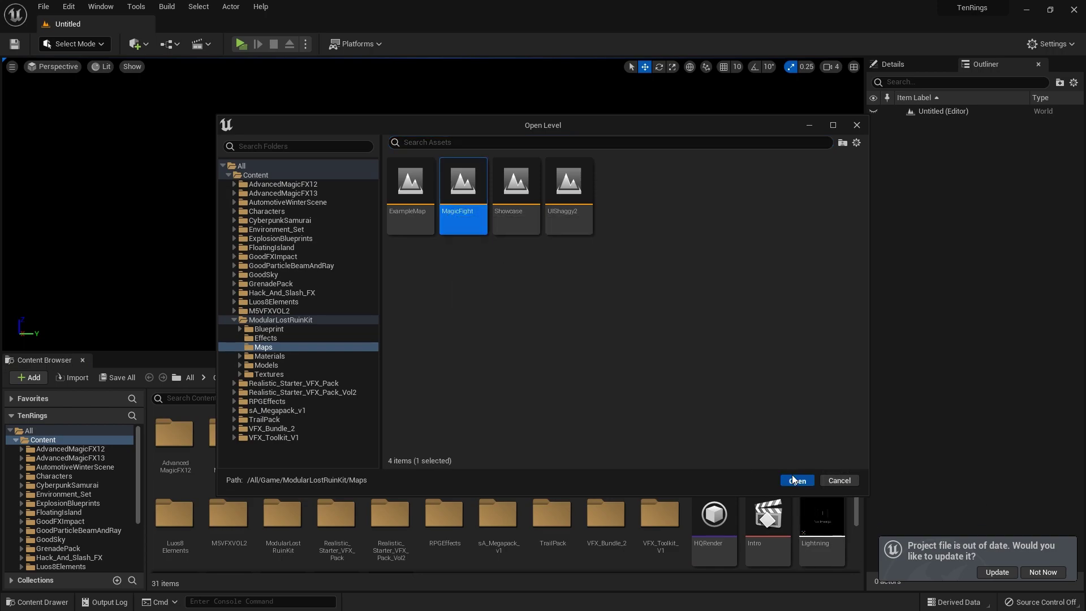
click(797, 480)
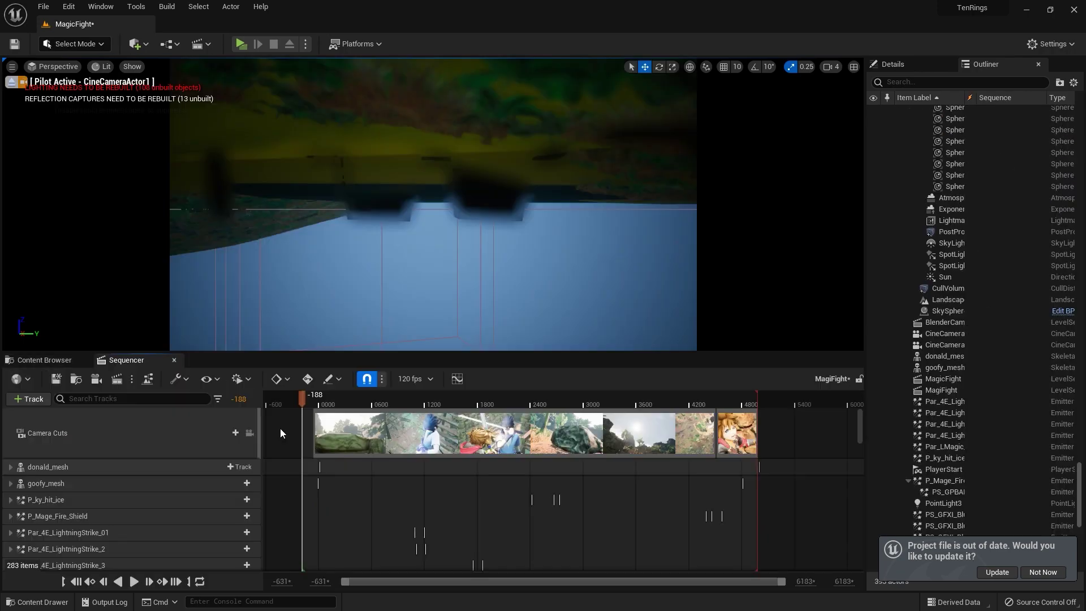
- Filter the level's actors by "cin", select the first cine camera and add CineCameraActor1 to the level sequence
click(918, 84)
text(cin)
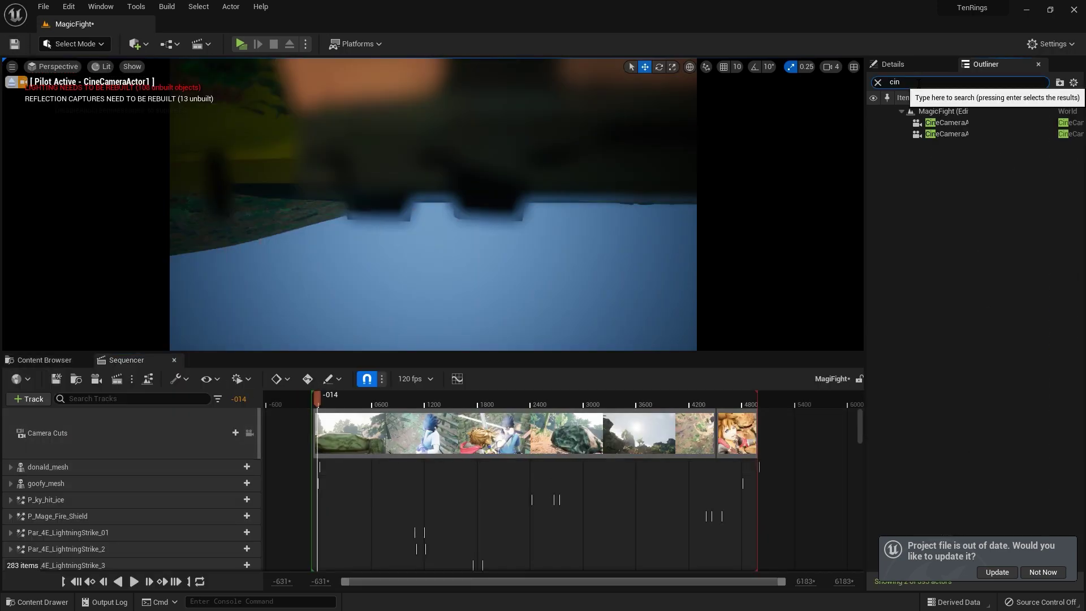
click(900, 123)
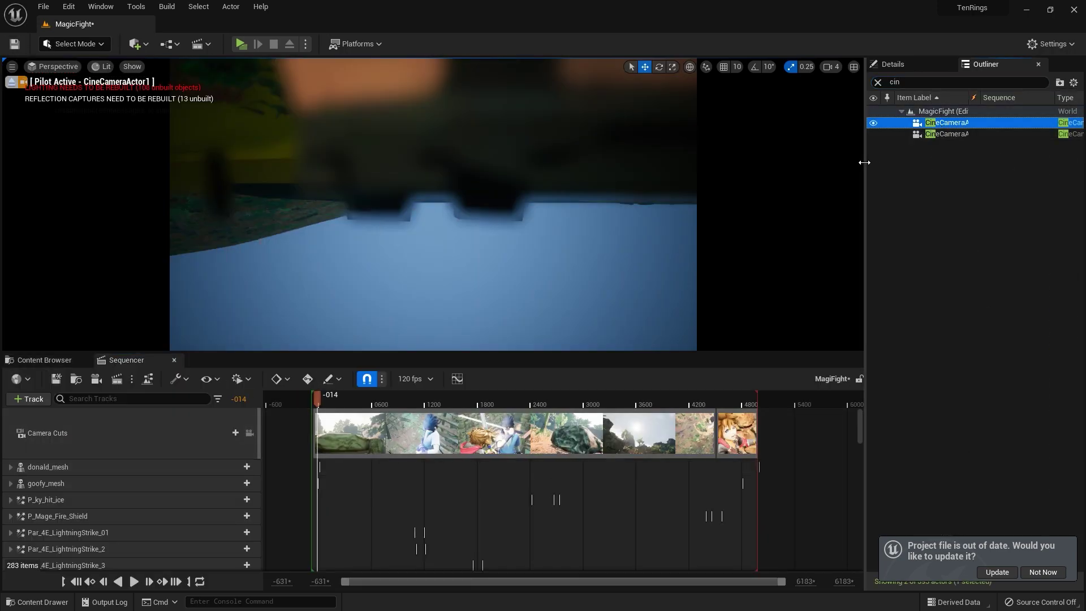
drag(865, 162, 804, 163)
click(28, 399)
mouse_move(49, 416)
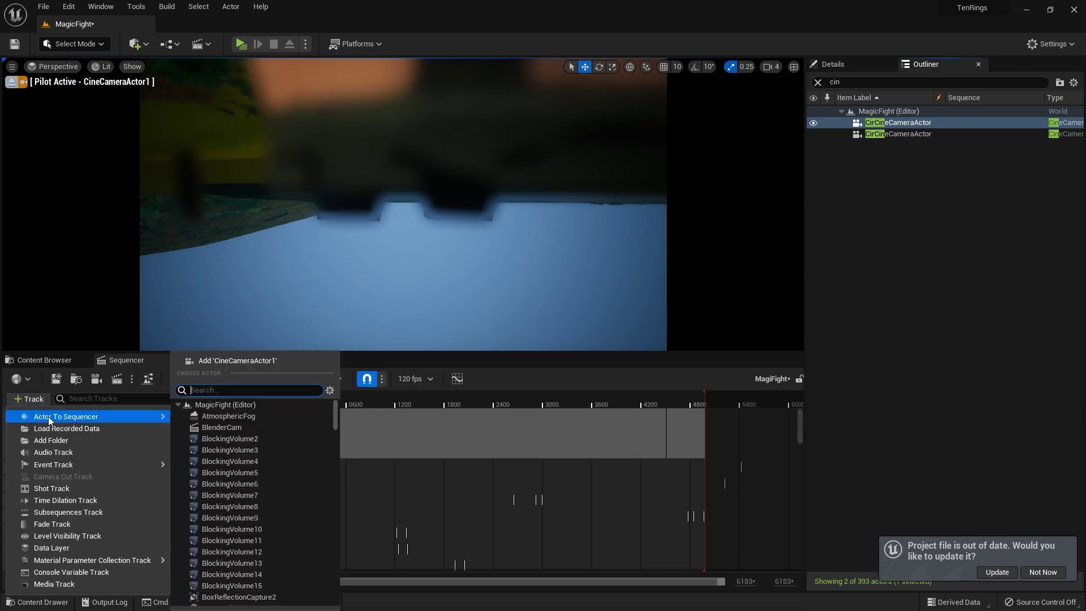
click(260, 383)
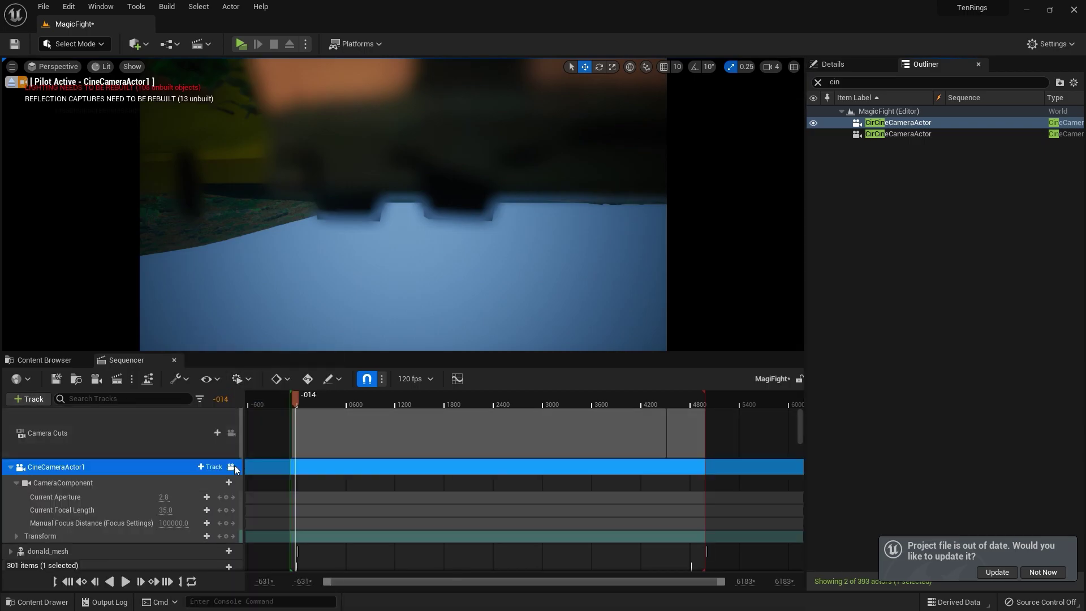
- Import Magic_Fight_V2_300 onto the CineCameraActor1 track with Match by Name Only, Force Front XAxis and Create Cameras disabled
right_click(158, 466)
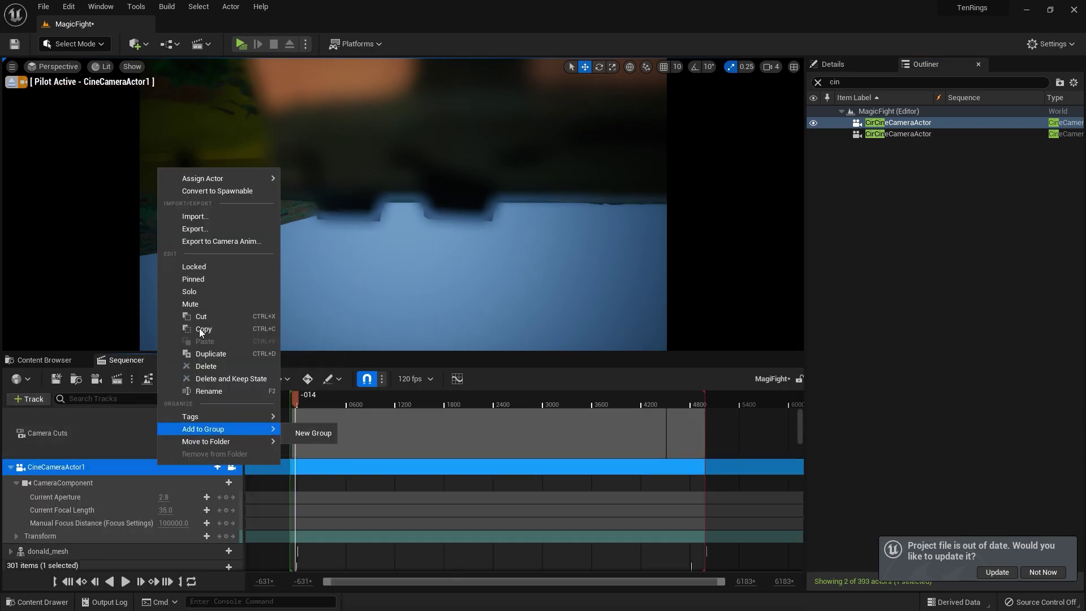
click(199, 216)
click(186, 136)
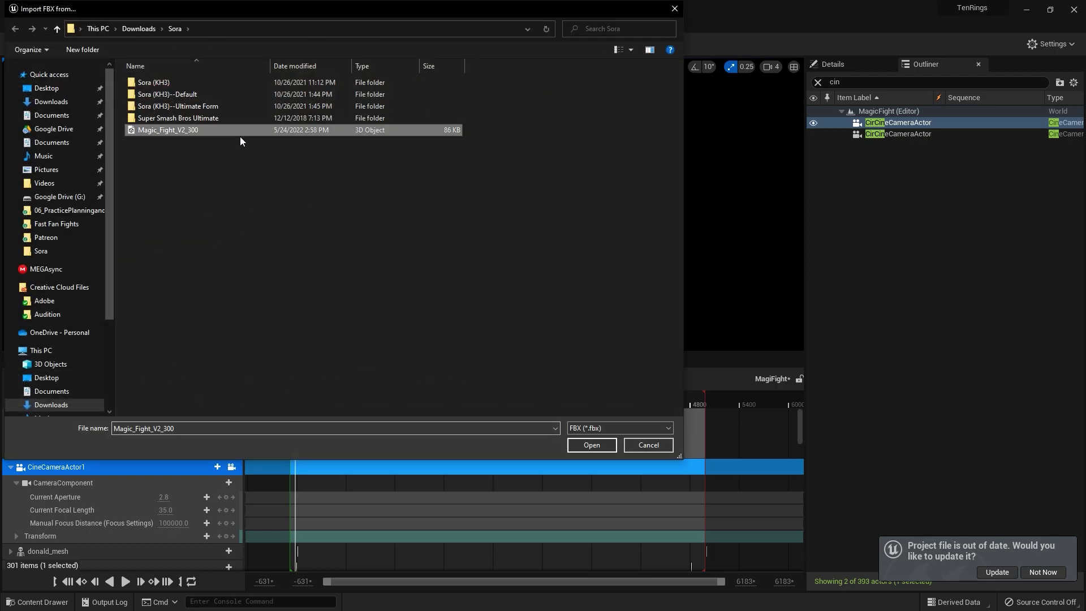
click(607, 447)
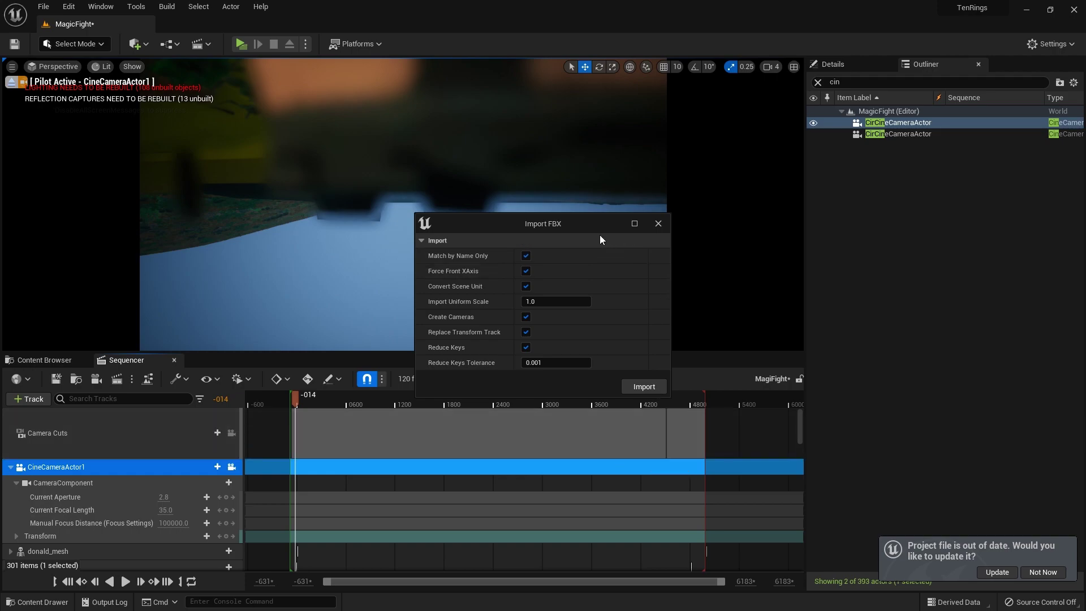
click(524, 256)
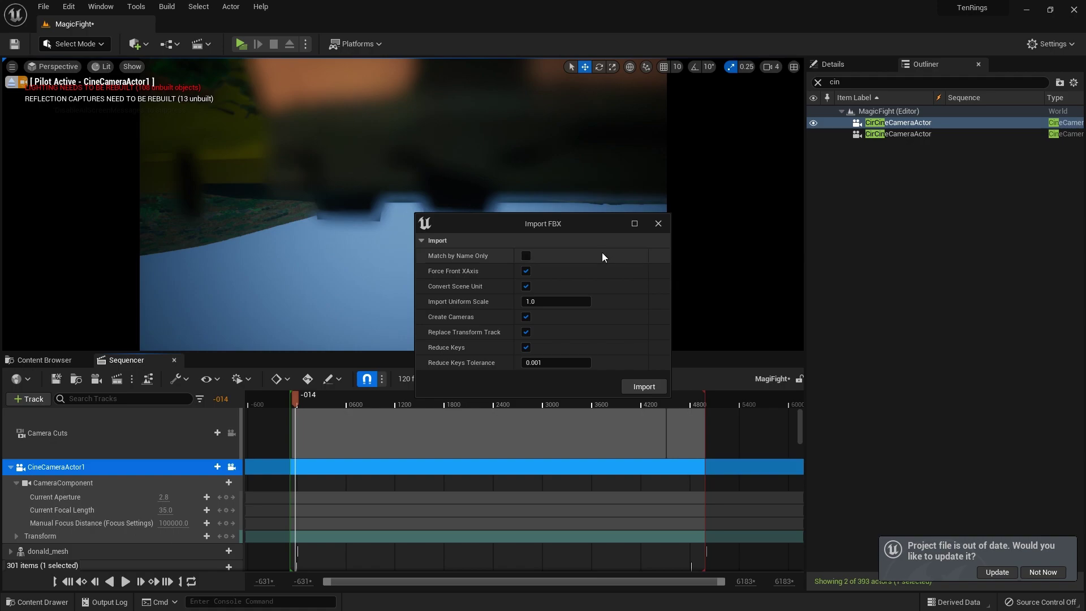
click(526, 271)
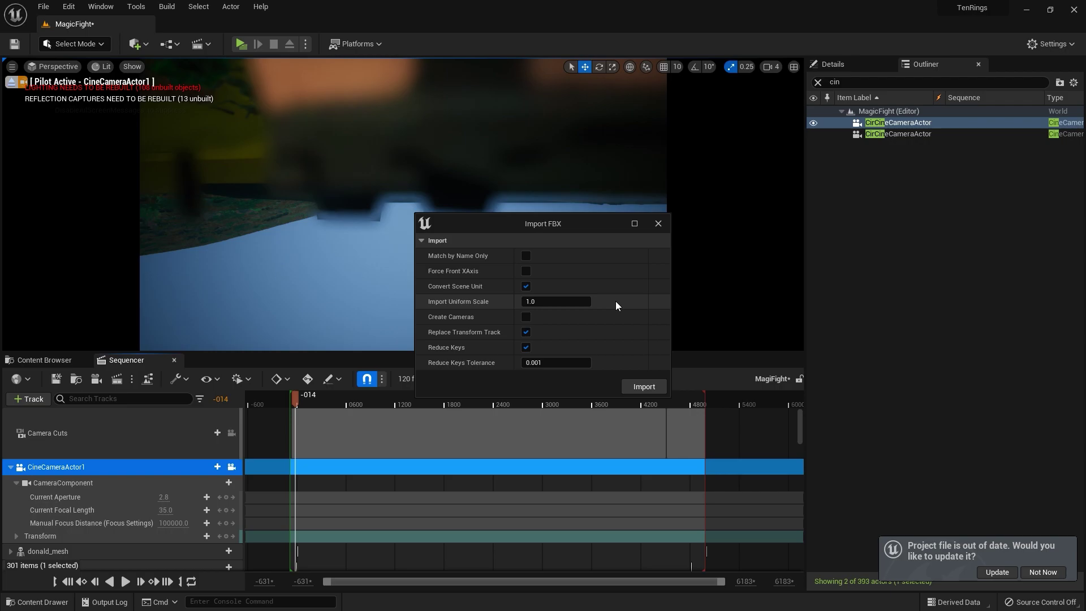
click(632, 386)
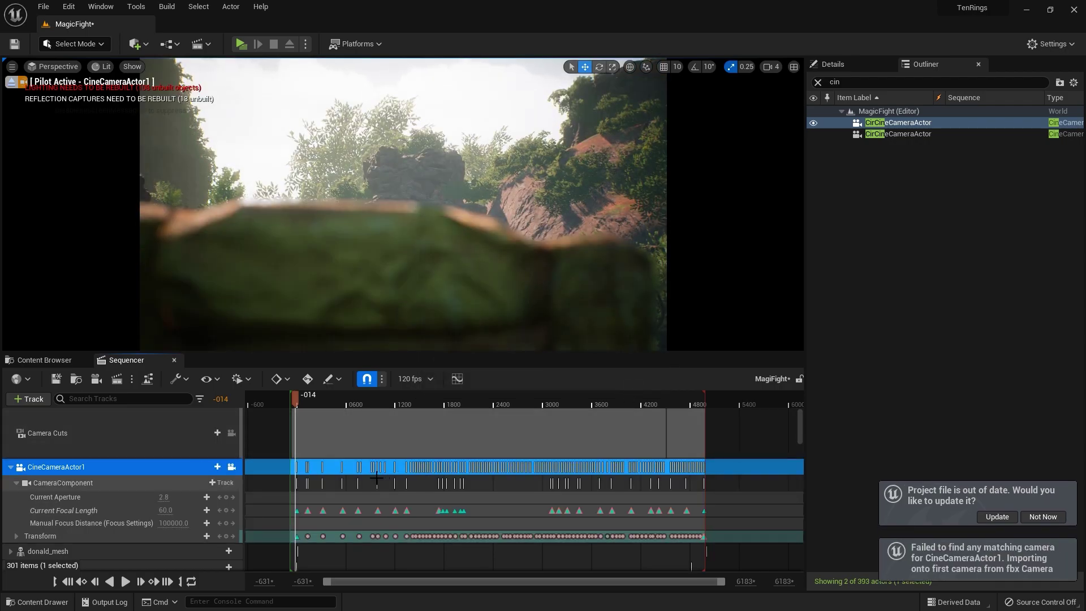
- Scrub the sequence to frame 1362, try adjusting the camera's current focal length and undo that adjustment
drag(296, 402, 408, 408)
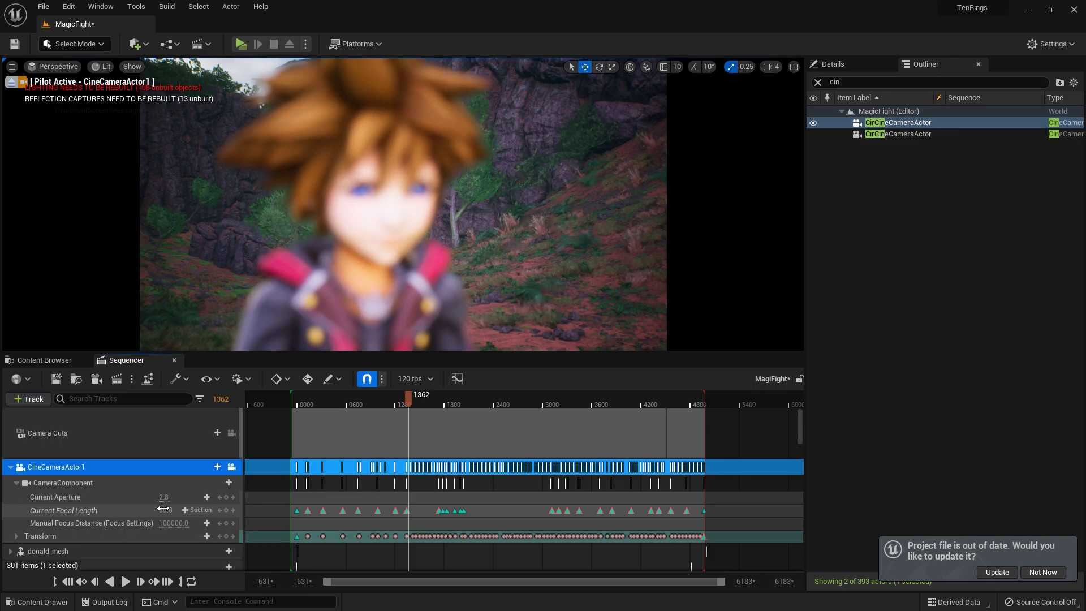
mouse_move(163, 509)
mouse_down()
mouse_move(192, 508)
mouse_move(181, 509)
mouse_up()
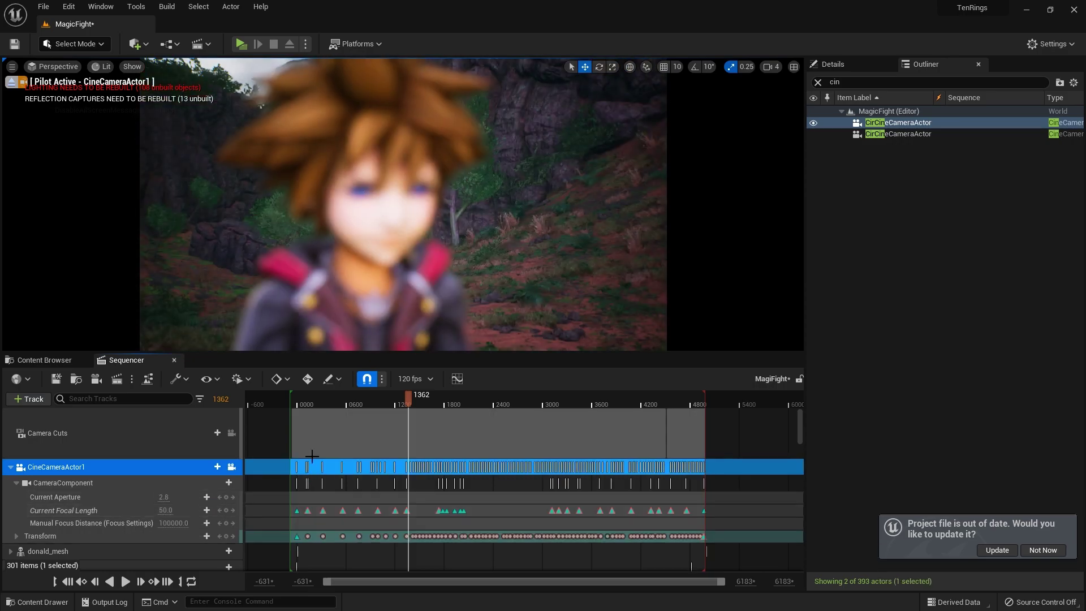
key(ctrl+z)
- Set CineCameraActor1's filmback preset to 16:9 DSLR and scrub through the sequence to check the framing
click(857, 65)
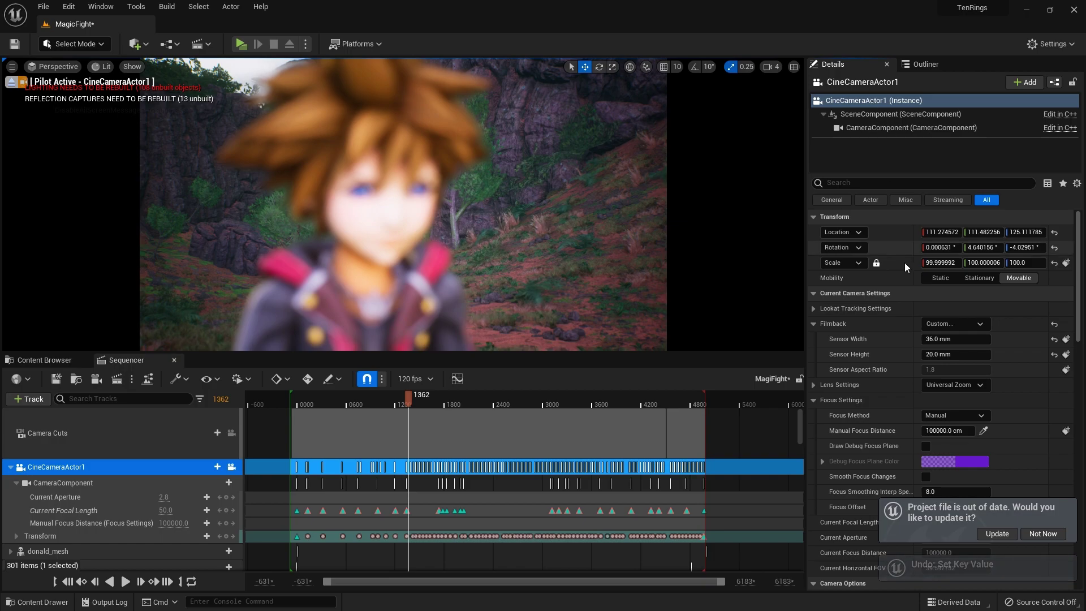
click(945, 323)
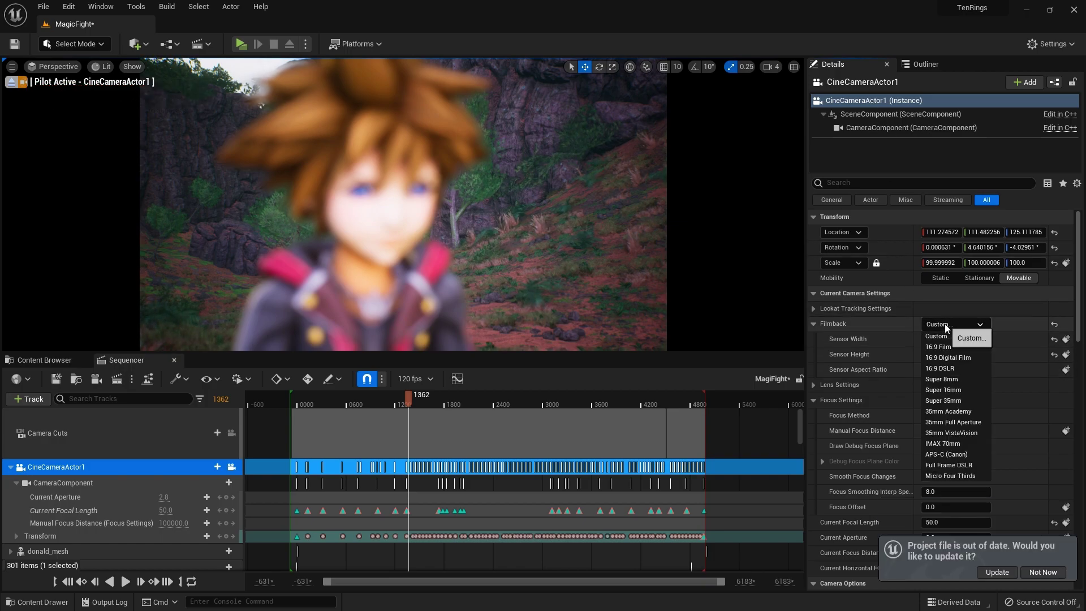
click(952, 368)
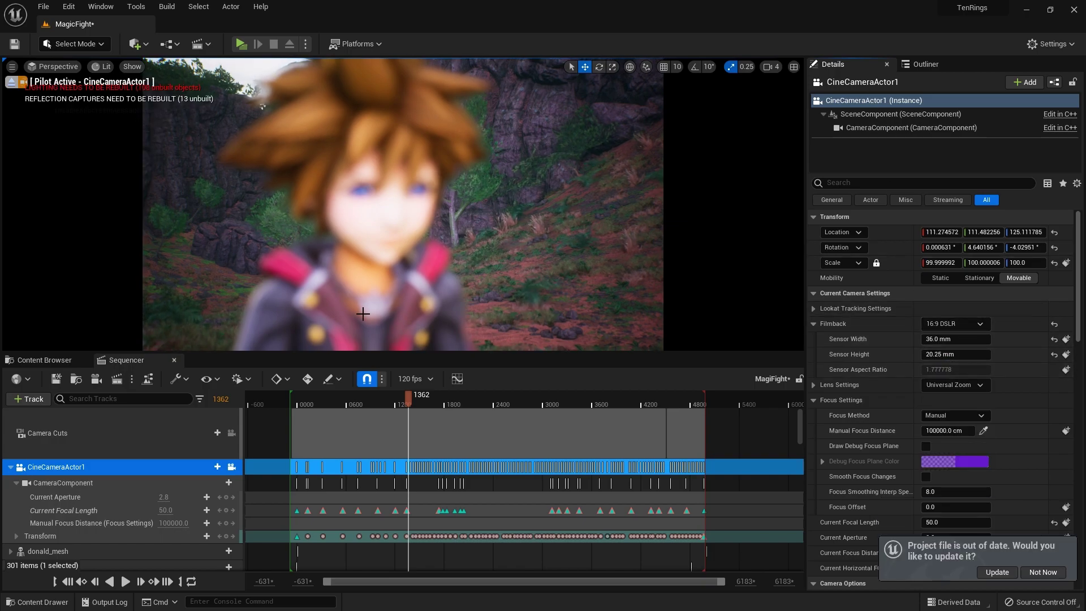
drag(313, 403, 408, 398)
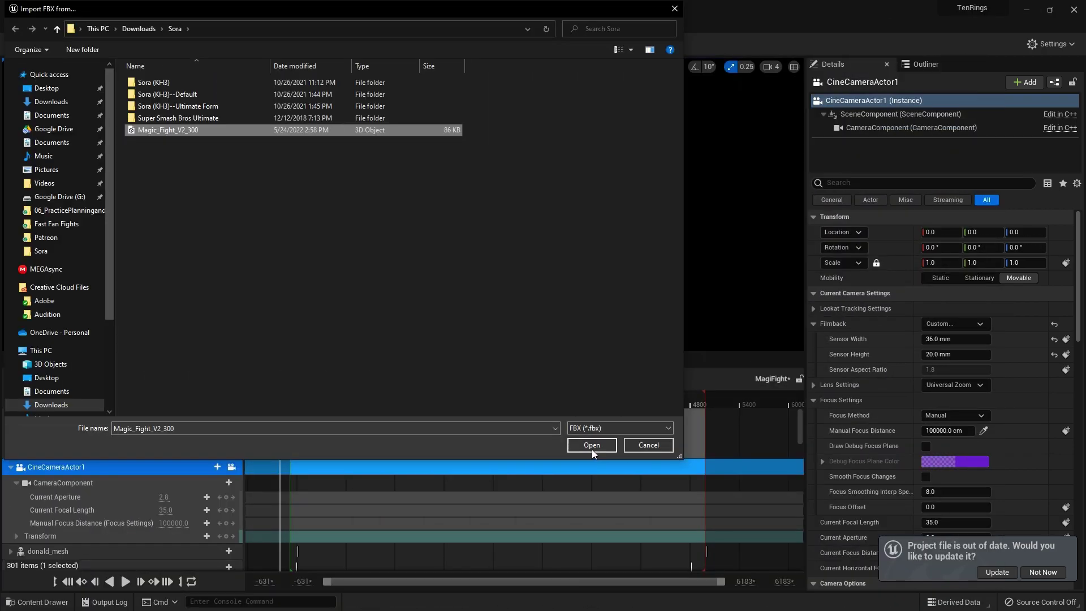
- Import Magic_Fight_V2_300 onto CineCameraActor1 again with Replace Transform Track disabled and Reduce Keys enabled
click(588, 444)
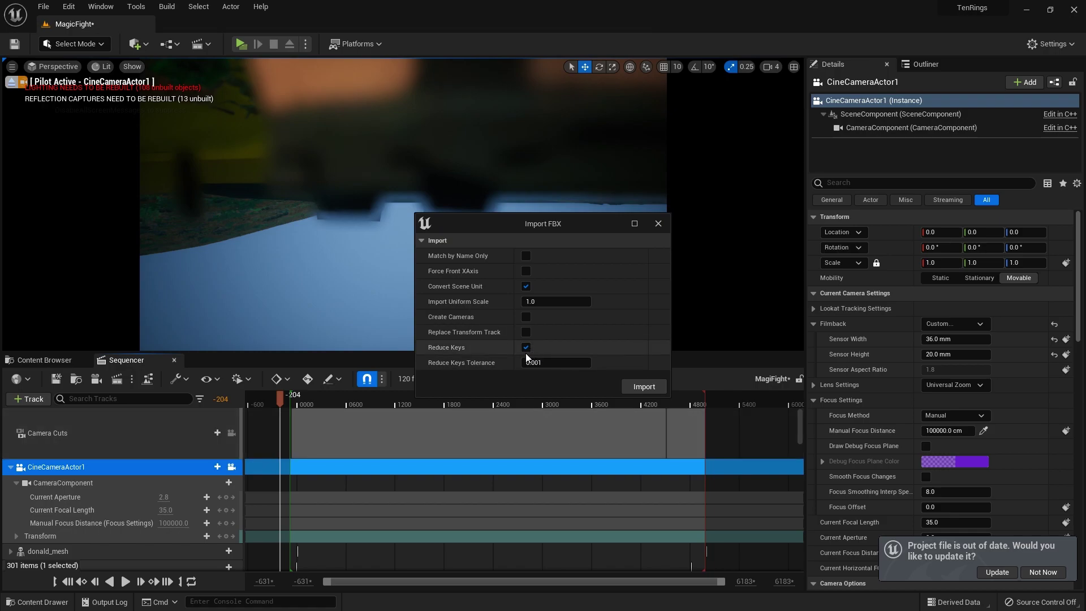
click(633, 386)
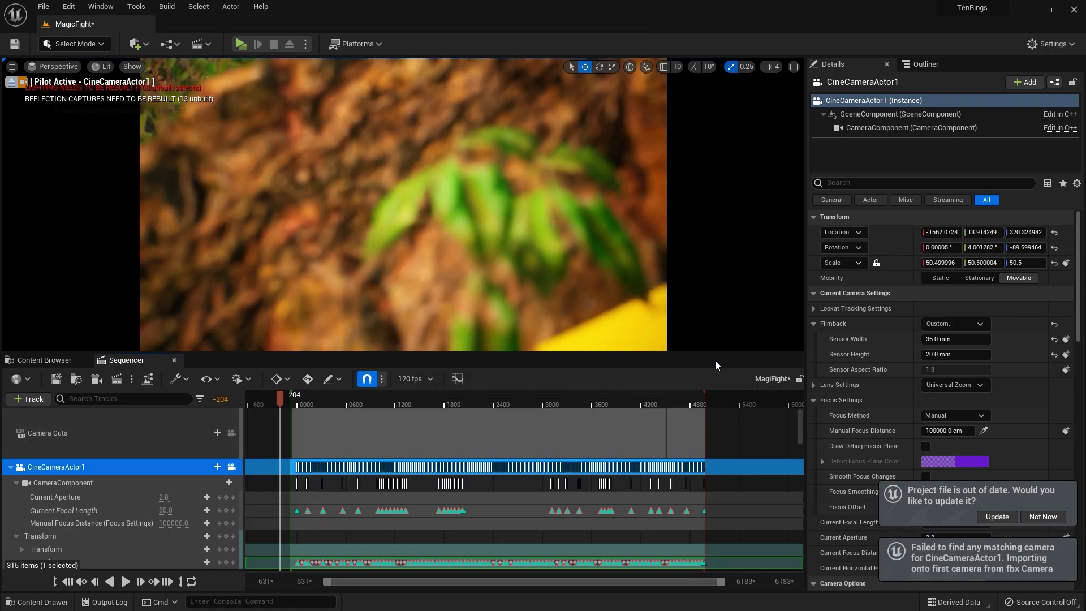
- Set the camera's focus method to Disable and scrub to frame 858 to check the imported camera motion
click(952, 416)
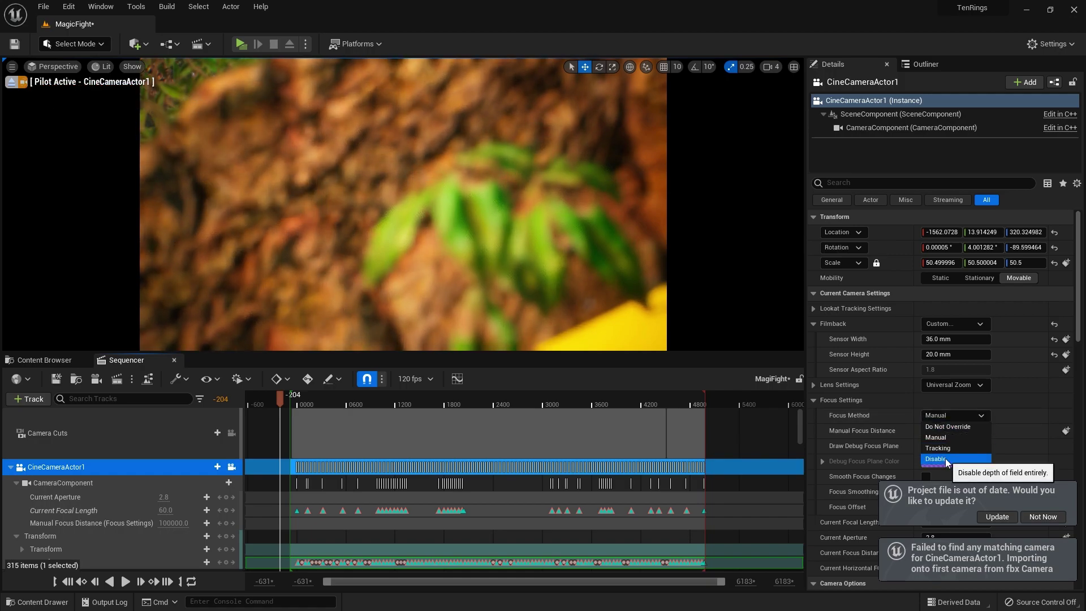
click(945, 458)
drag(322, 395, 367, 399)
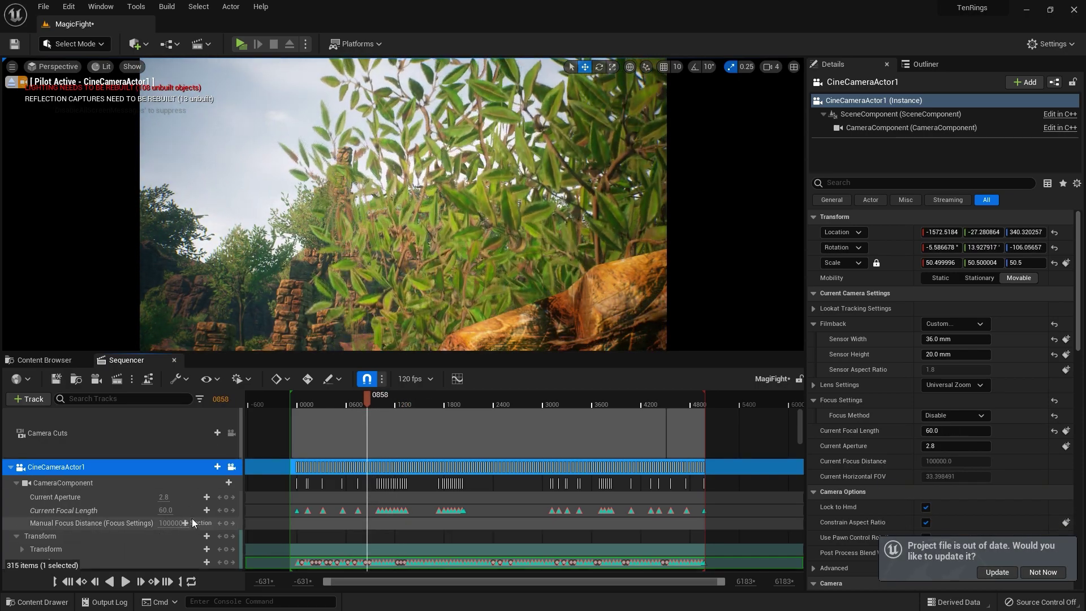
scroll(189, 516, down, 1)
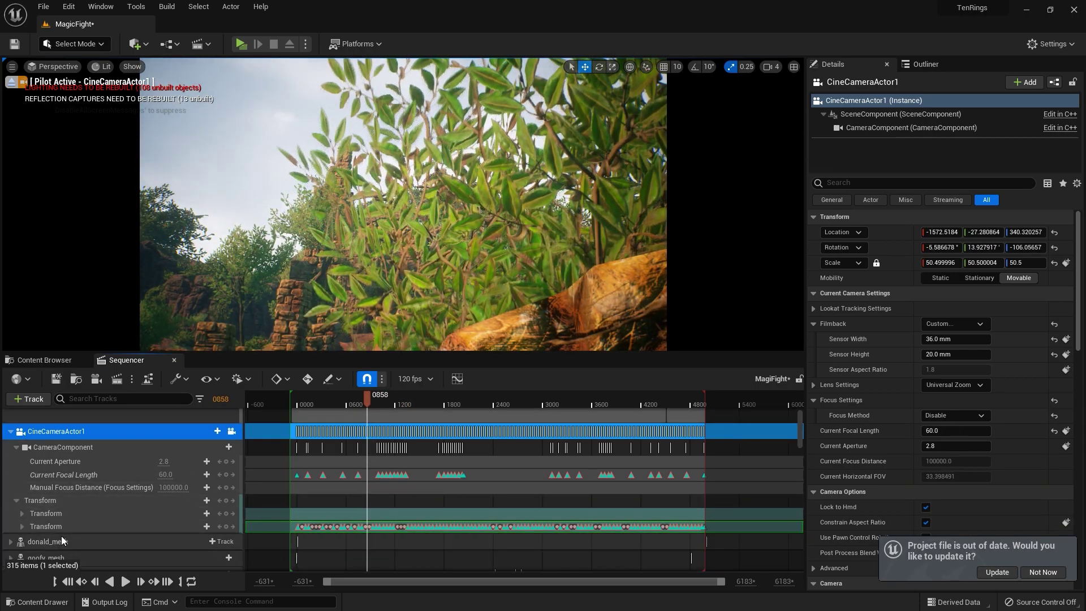
- Delete the upper, keyless Transform section from CineCameraActor1's Transform track and scrub to frame 437 to check the camera motion
click(44, 515)
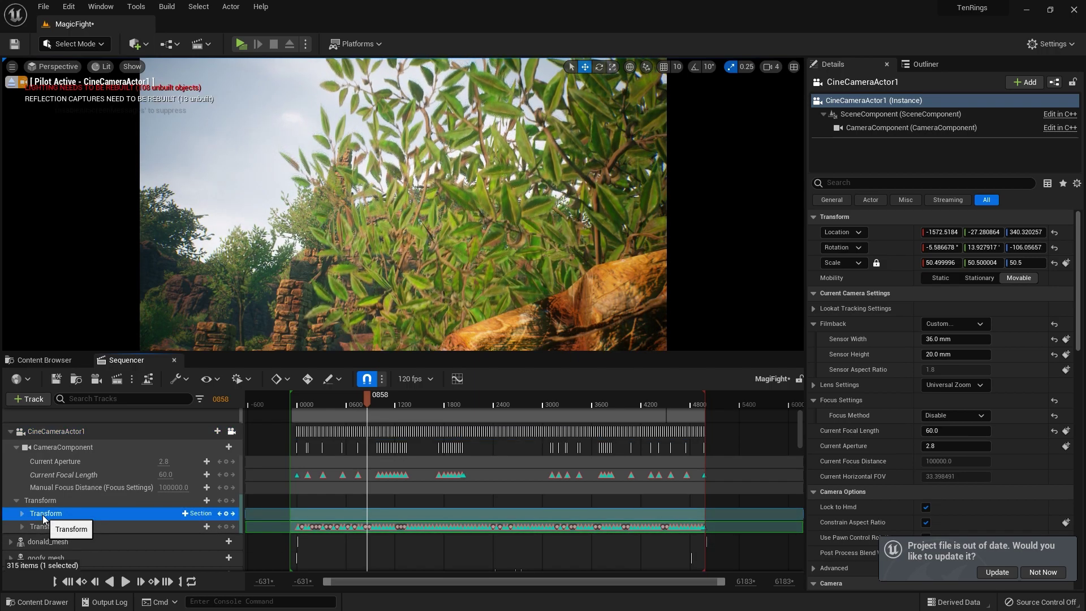
key(Delete)
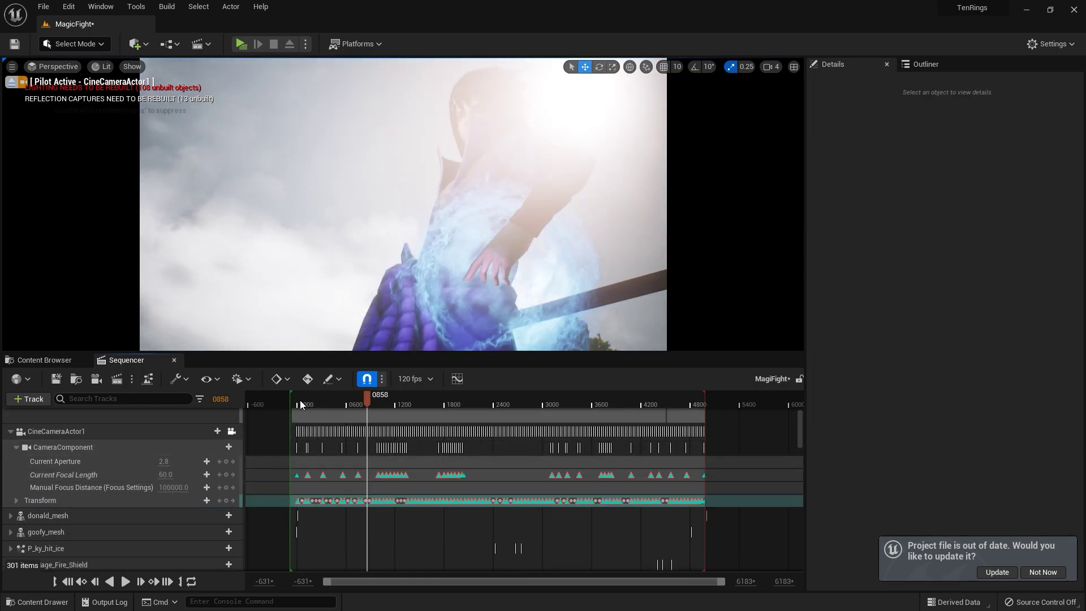
drag(301, 404, 332, 400)
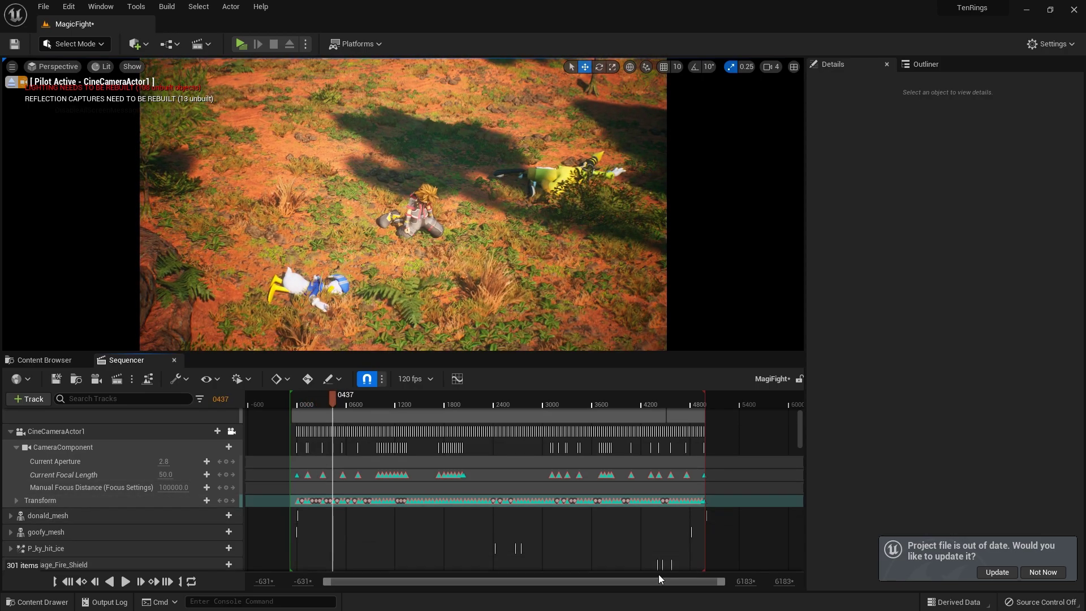
- Examine the spacing of CineCameraActor1's imported transform keys up close, and play the sequence from frame 437
drag(725, 578, 443, 571)
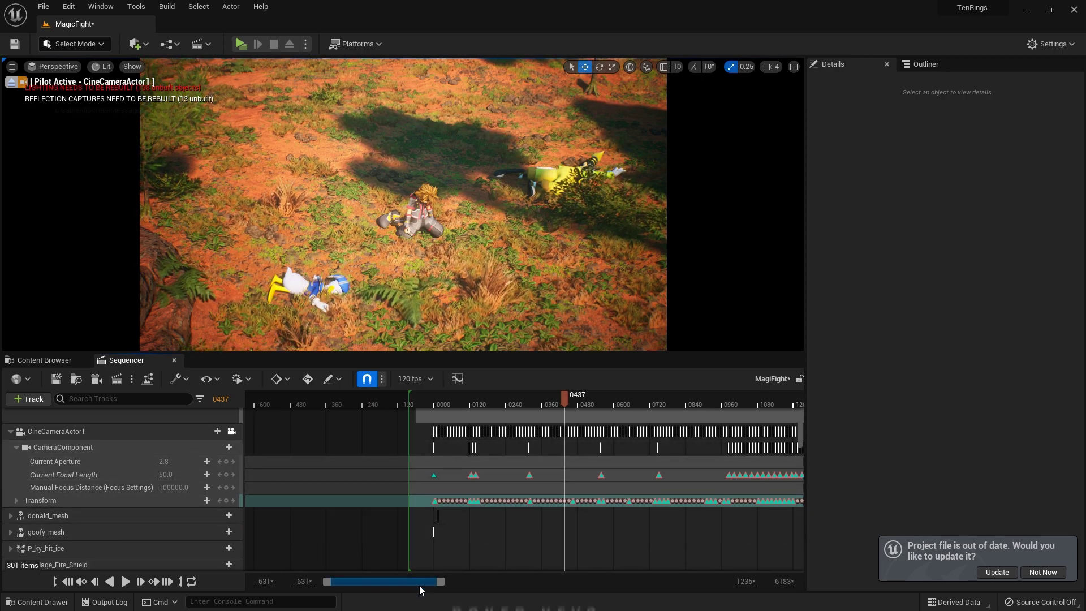
drag(420, 590, 441, 589)
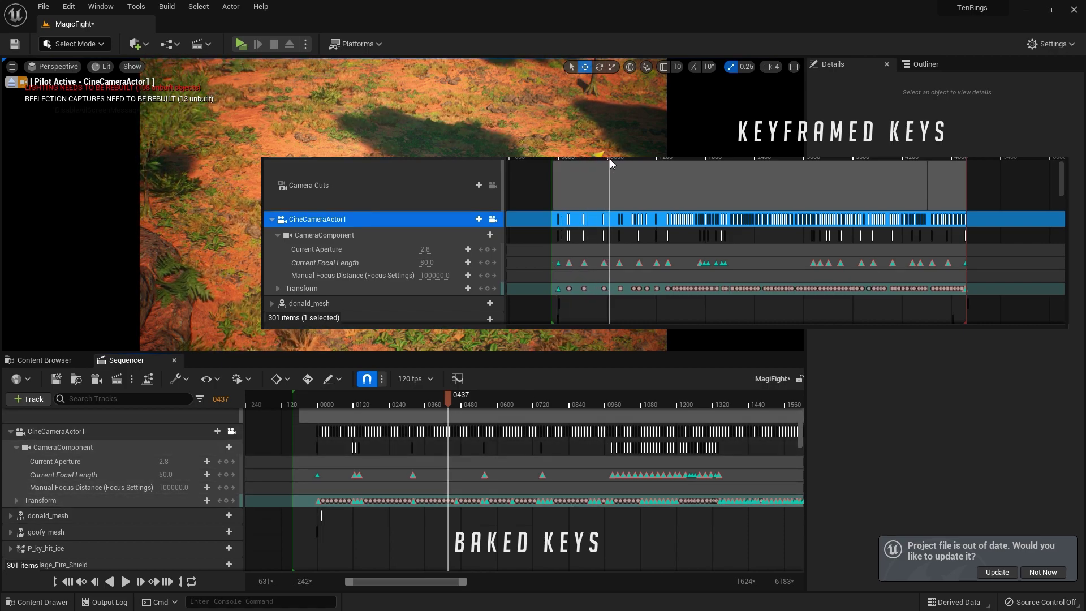
drag(465, 582, 689, 582)
click(125, 581)
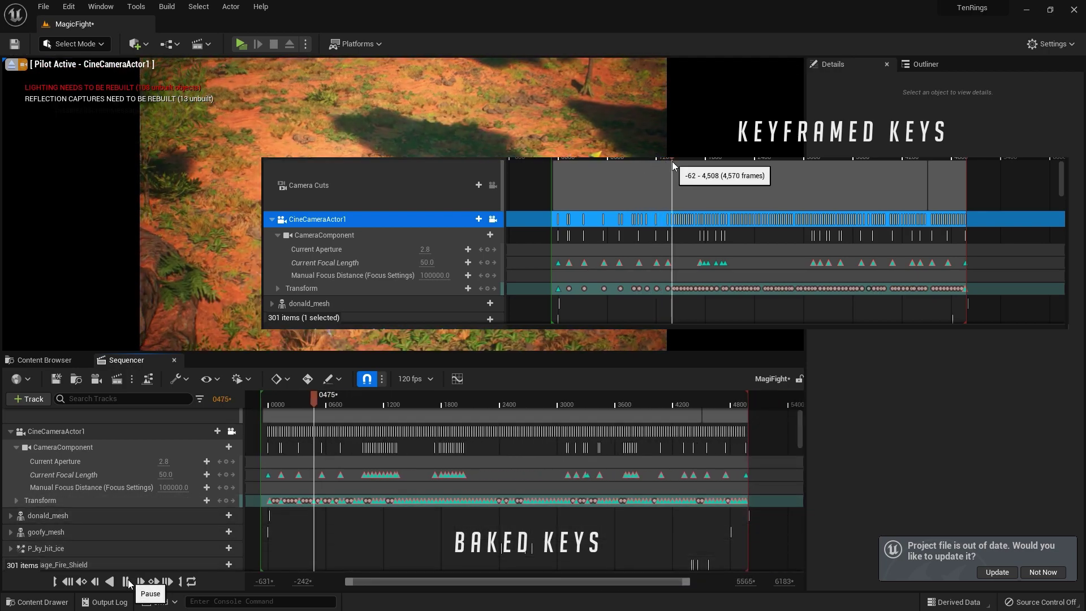